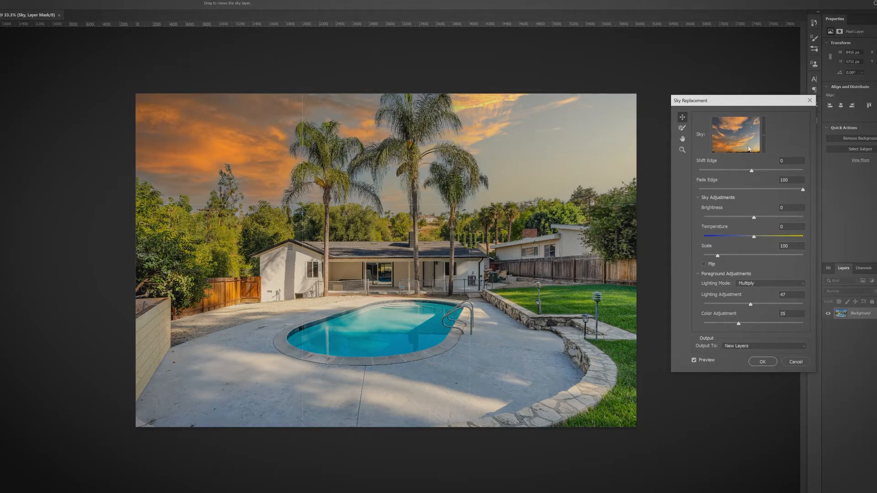
Step: Try three Blue Skies presets as the replacement sky: scattered white clouds, clear blue, and fuller white clouds on deep blue
left_click(763, 136)
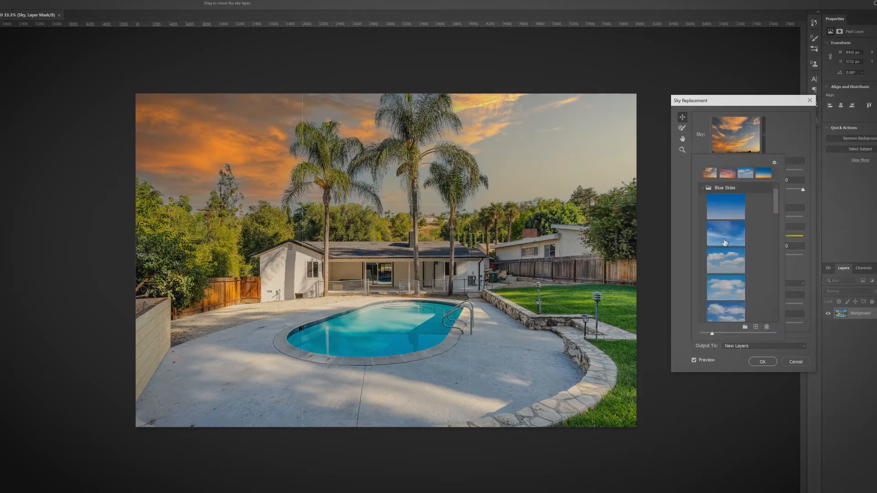
left_click(727, 257)
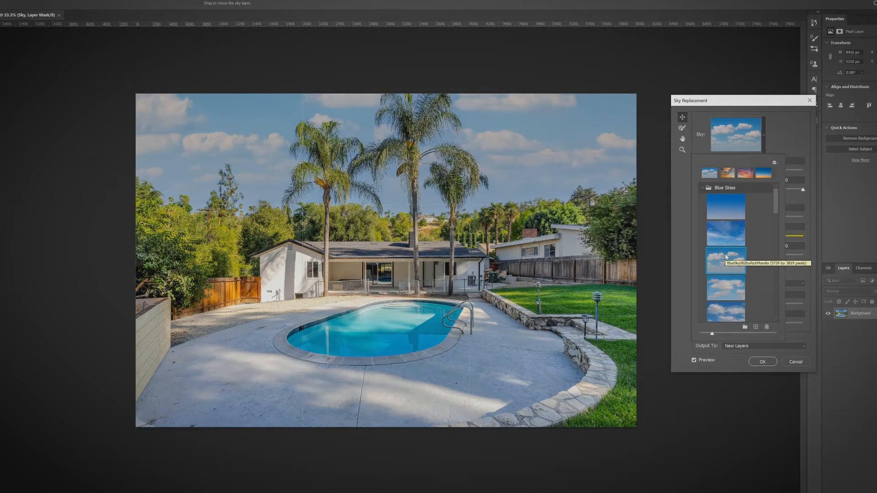
left_click(718, 208)
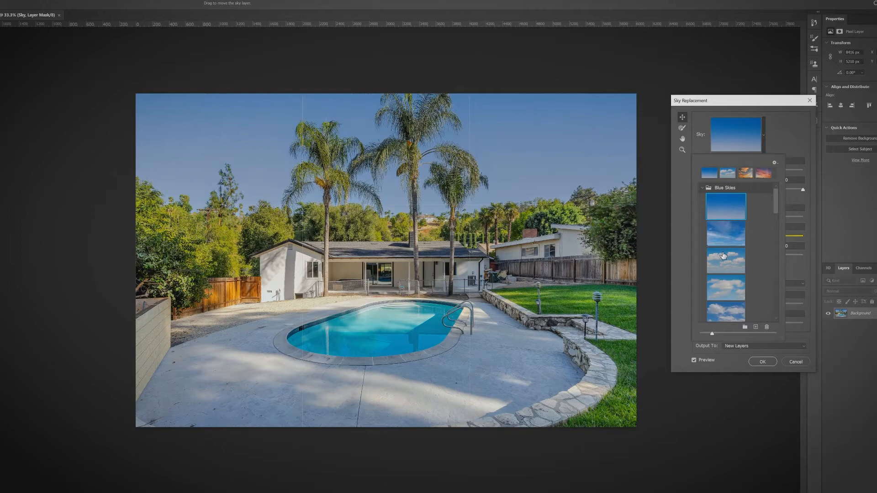
scroll(729, 287, "down", 2)
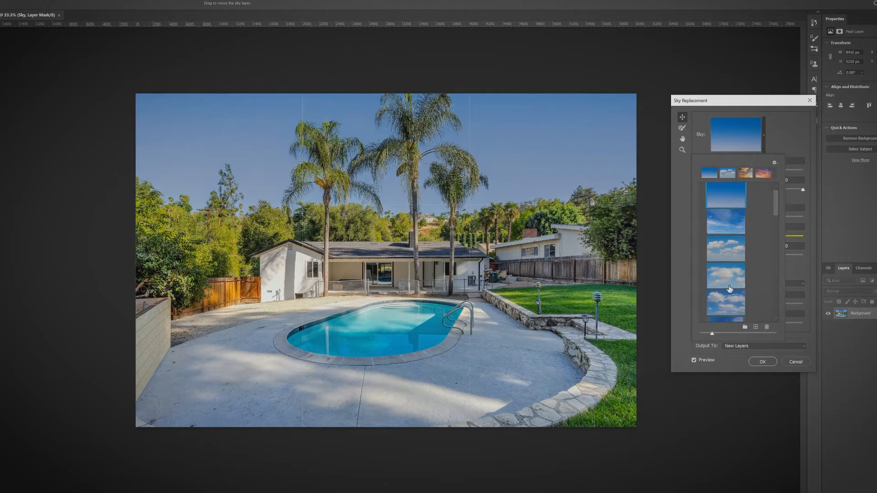
scroll(729, 289, "down", 2)
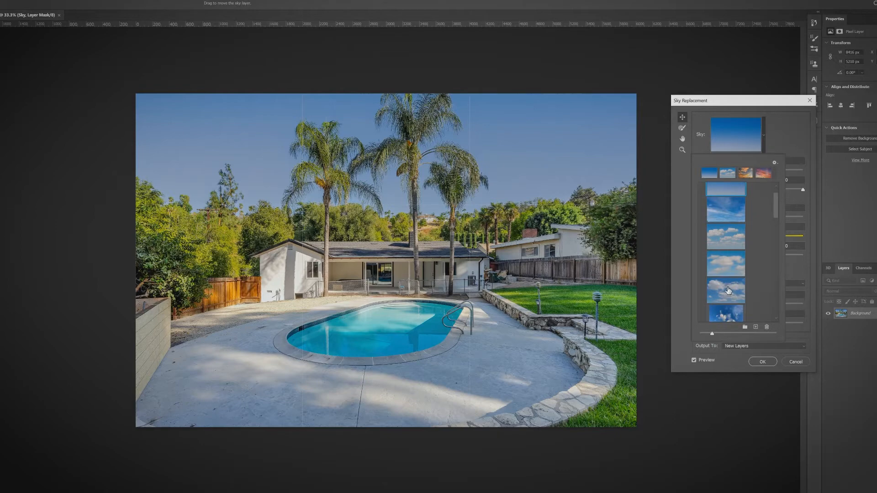
left_click(726, 290)
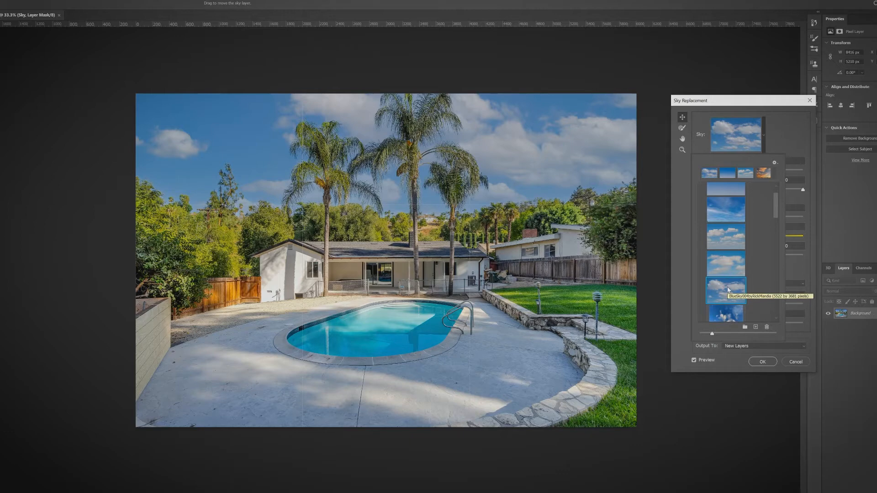
Step: Try two Spectacular presets as the replacement sky: the pink-orange sunset and the pink-and-blue banded clouds
scroll(750, 264, "down", 10)
left_click(744, 258)
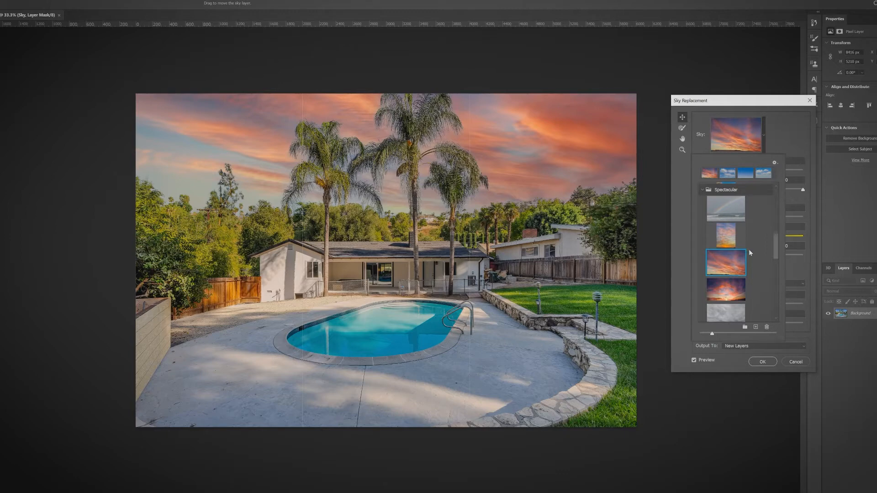
scroll(750, 253, "down", 3)
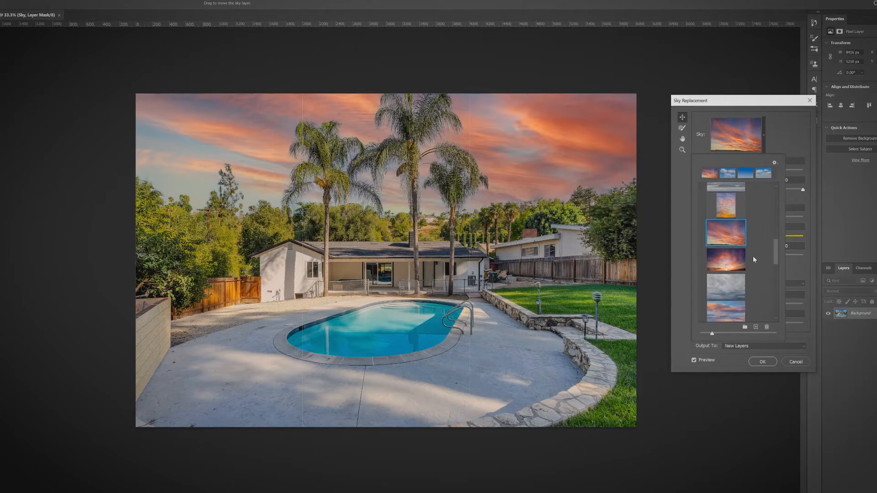
scroll(754, 259, "down", 1)
left_click(730, 275)
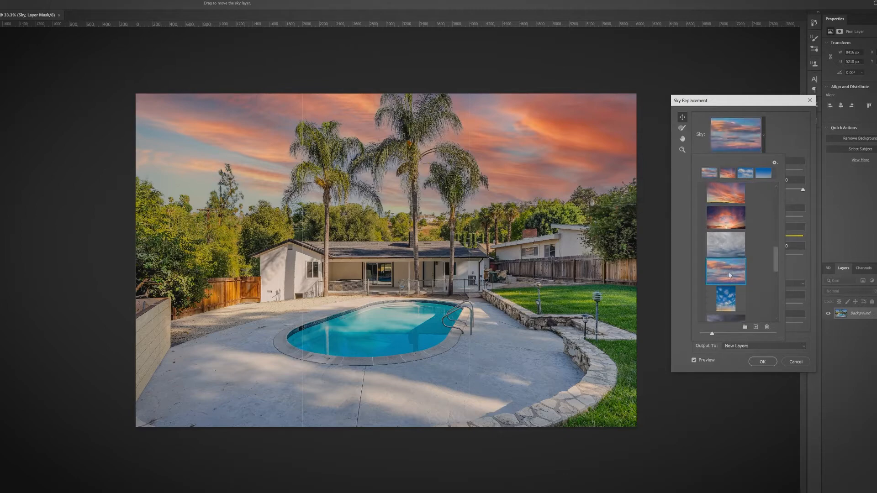
Step: Apply the dusk sky with dark and pinkish-red clouds from the Sunsets presets and close the preset picker
scroll(766, 269, "down", 2)
scroll(764, 272, "down", 4)
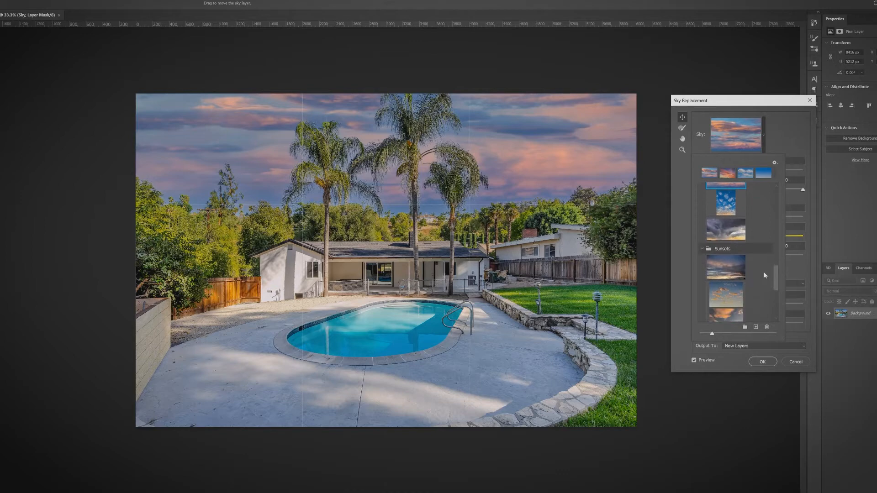
scroll(751, 277, "down", 1)
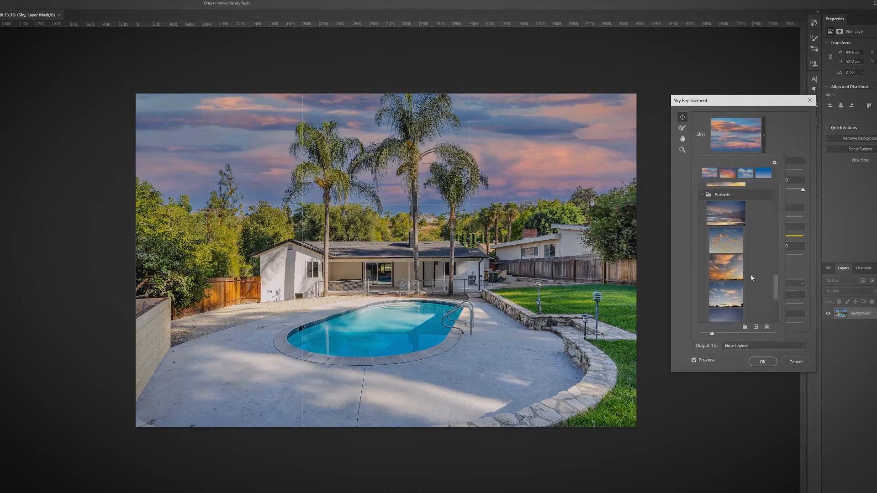
scroll(751, 277, "down", 2)
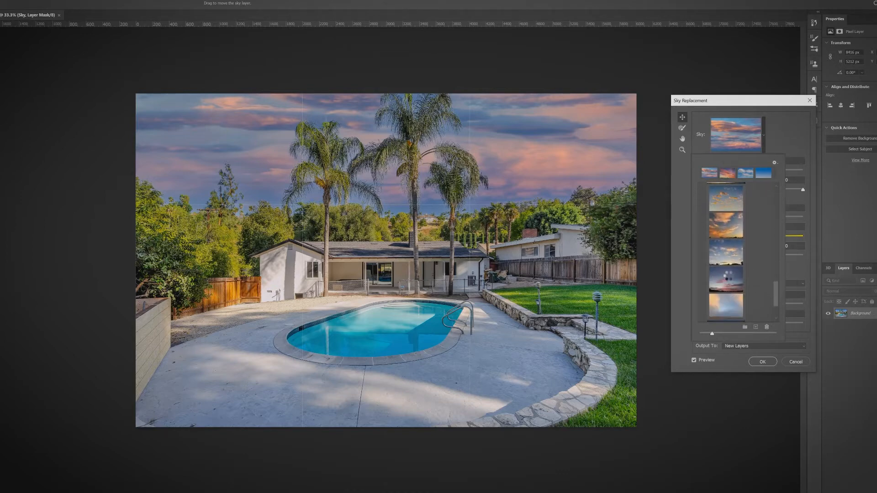
left_click(728, 277)
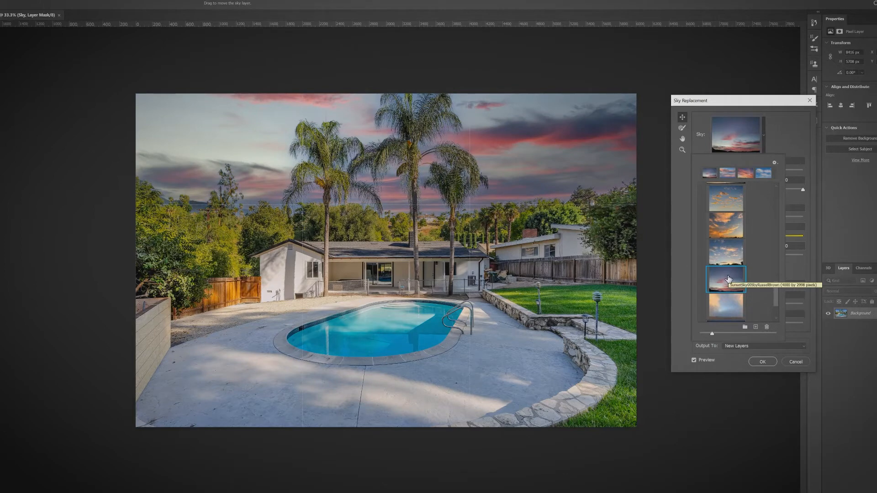
left_click(782, 146)
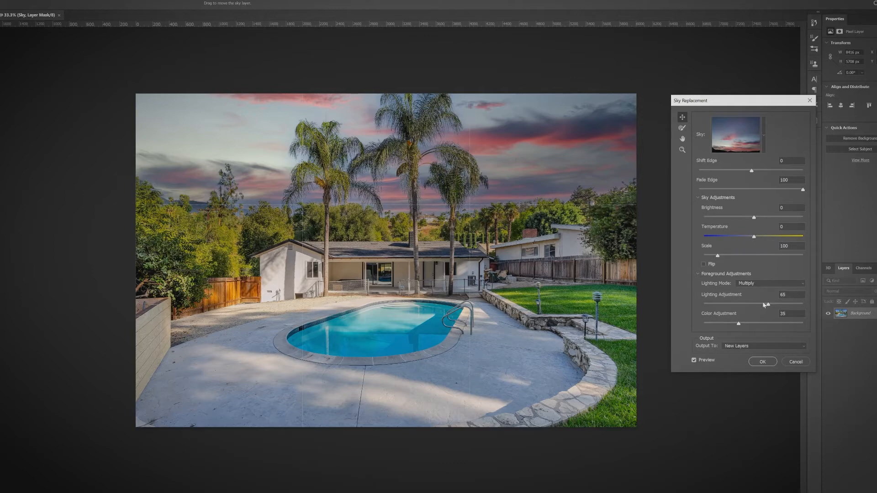
Step: Set the foreground Lighting Adjustment to 84 and the Color Adjustment to 45
left_click_drag(768, 306, 788, 306)
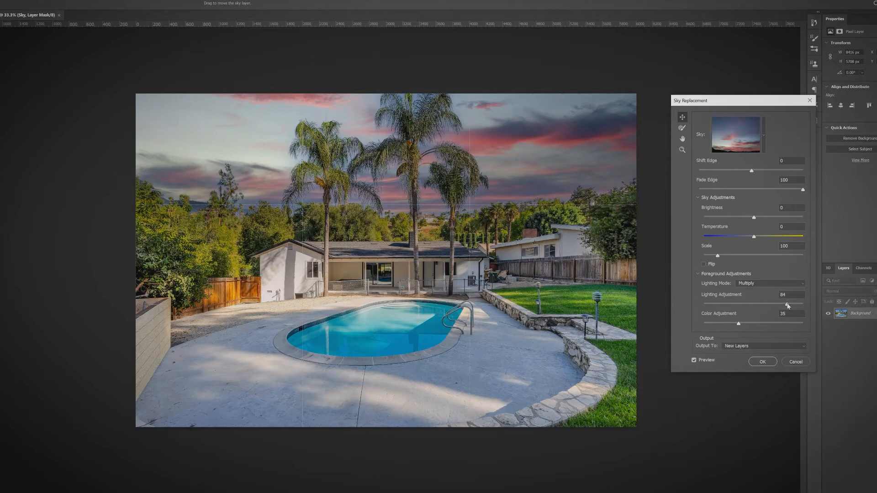
left_click(803, 323)
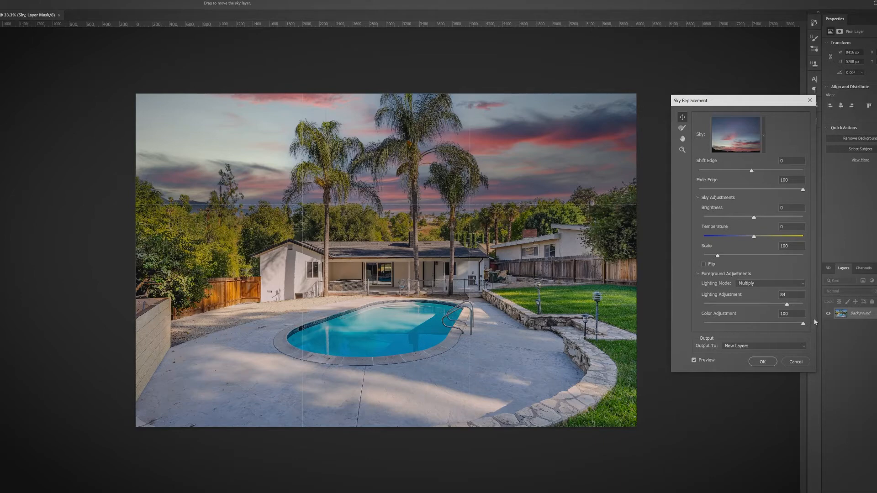
left_click(749, 323)
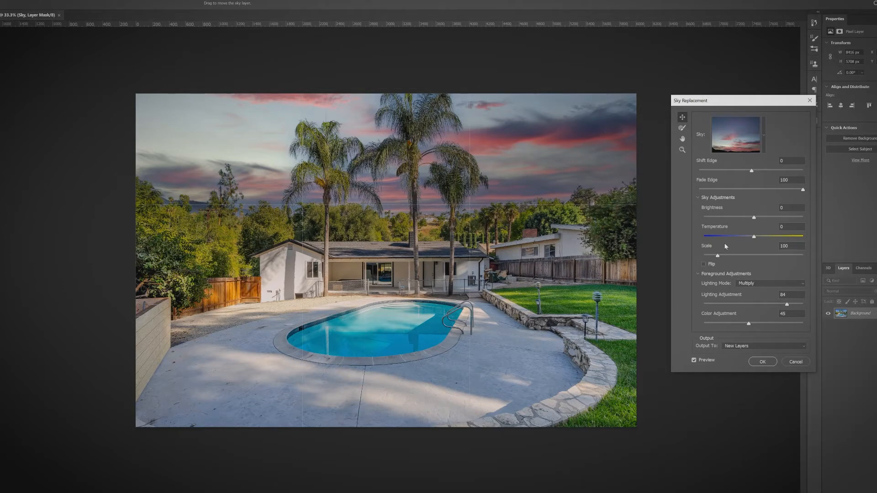
Step: Set the sky Temperature to 2 and the sky Brightness to 14
left_click_drag(756, 239, 777, 237)
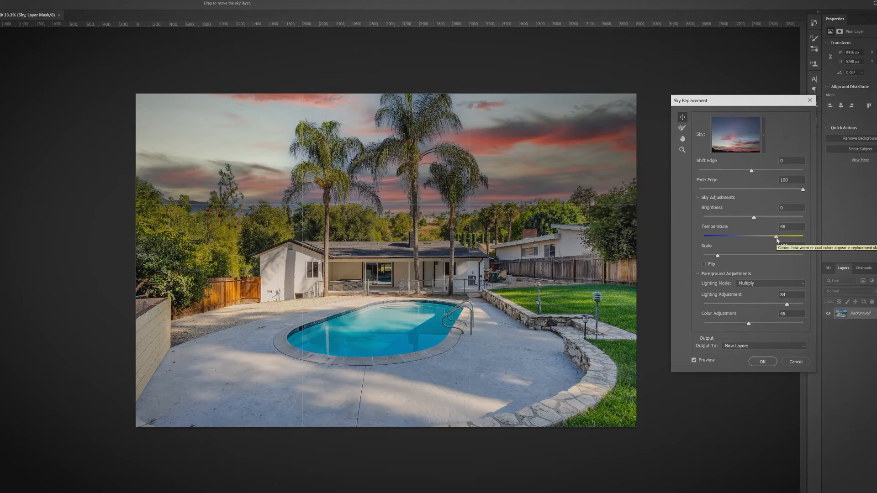
left_click_drag(776, 238, 755, 240)
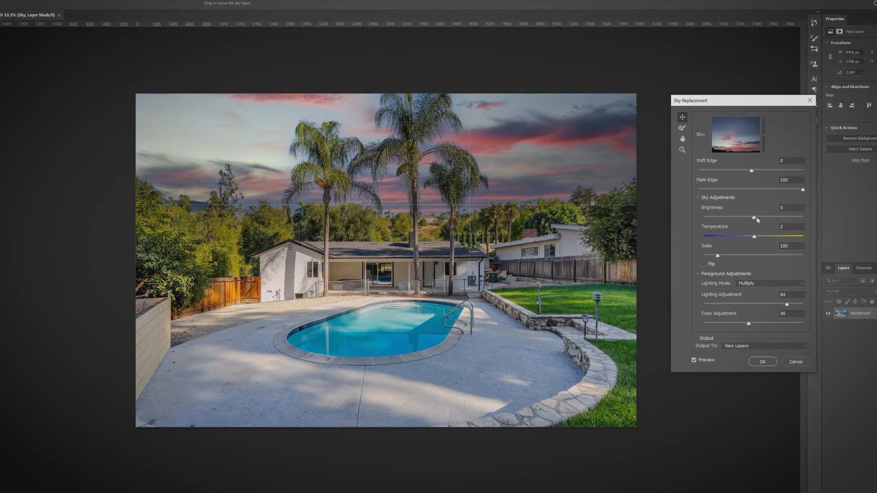
left_click_drag(754, 217, 747, 219)
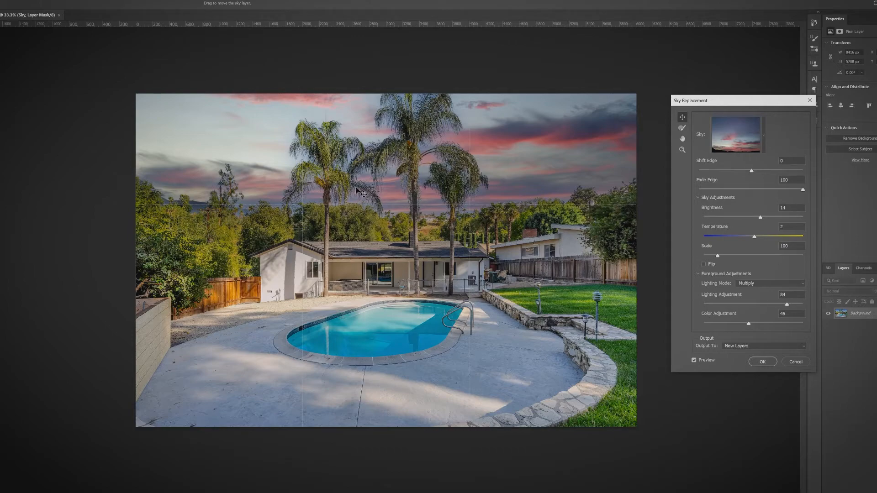
Step: Set Shift Edge to 55, judging the sky boundary around the palm fronds up close
scroll(356, 192, "up", 1)
scroll(356, 193, "up", 5)
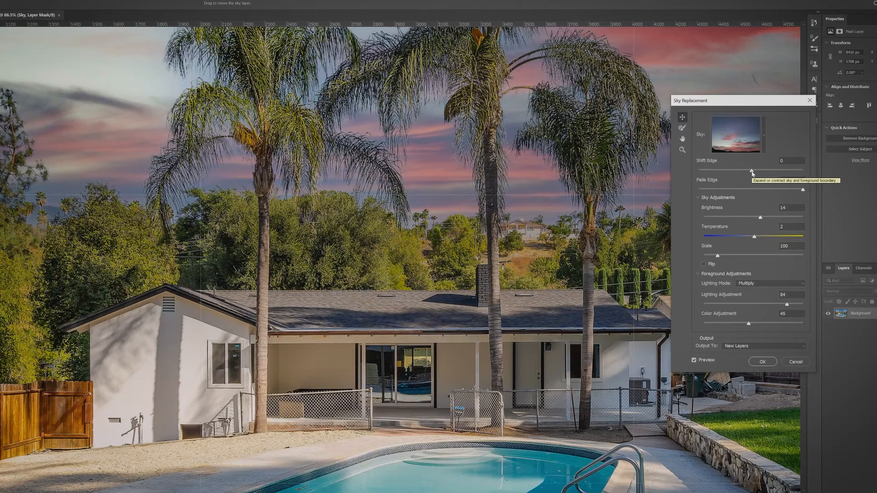
left_click_drag(752, 173, 756, 174)
left_click_drag(782, 171, 786, 176)
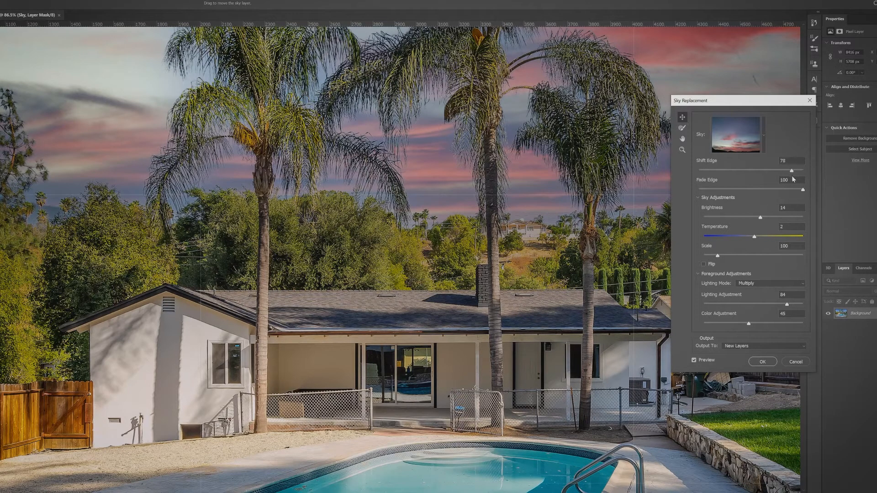
left_click_drag(803, 177, 806, 177)
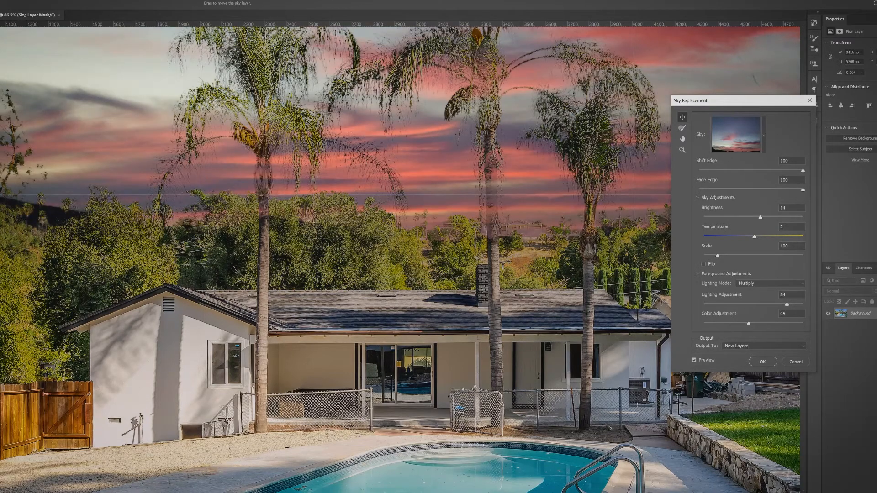
left_click_drag(803, 171, 782, 174)
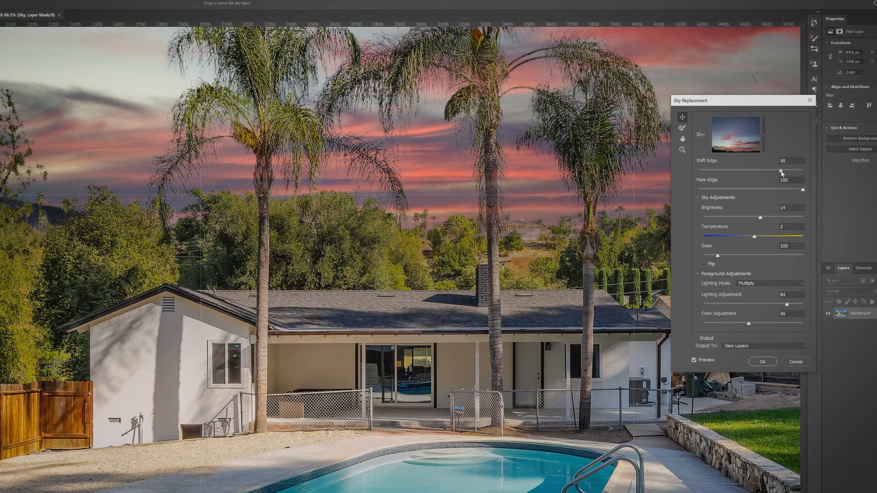
left_click_drag(769, 171, 781, 174)
key("ctrl+0")
key("ctrl+minus")
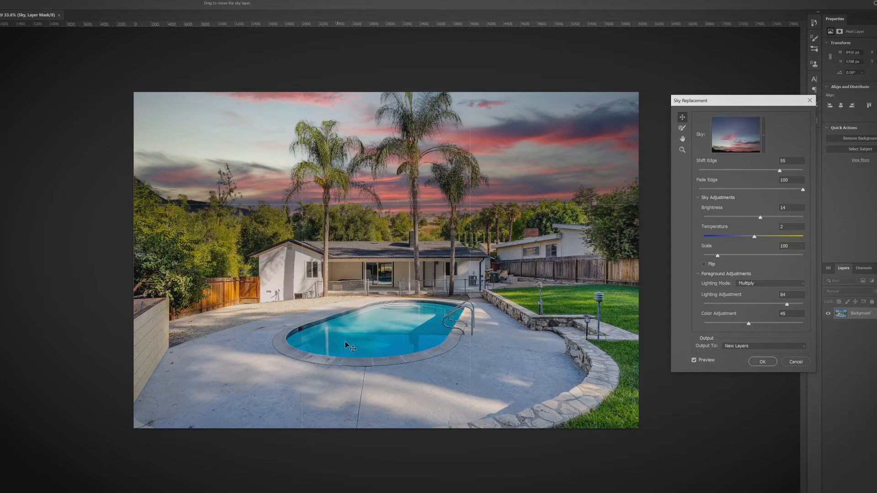
Step: Compare the scattered white clouds preset from Blue Skies, and apply the pink-and-blue banded clouds sky from Spectacular
left_click(763, 143)
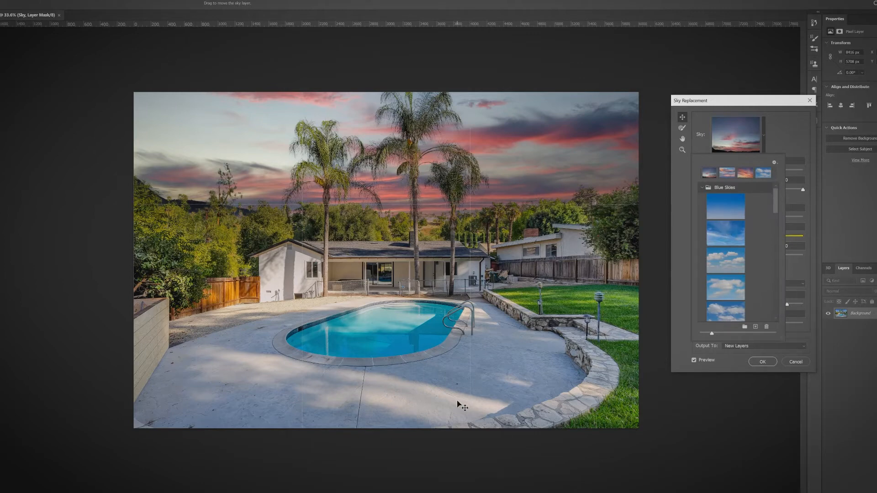
left_click(722, 261)
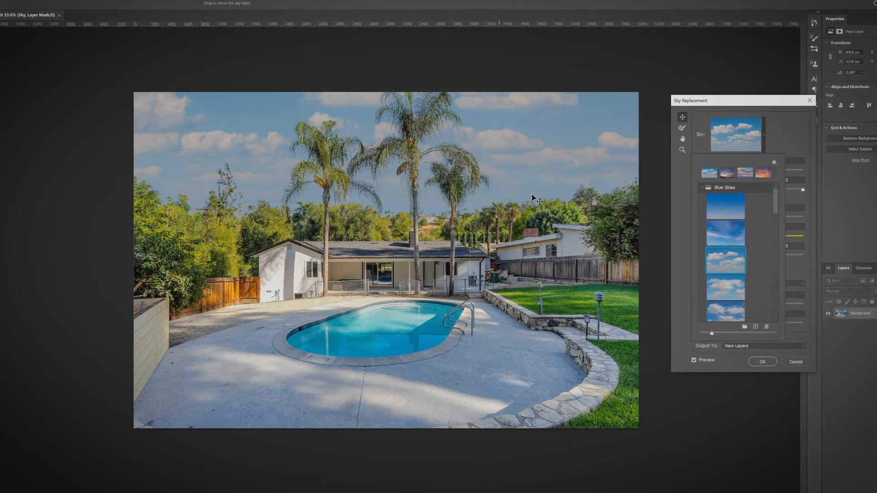
scroll(749, 285, "down", 3)
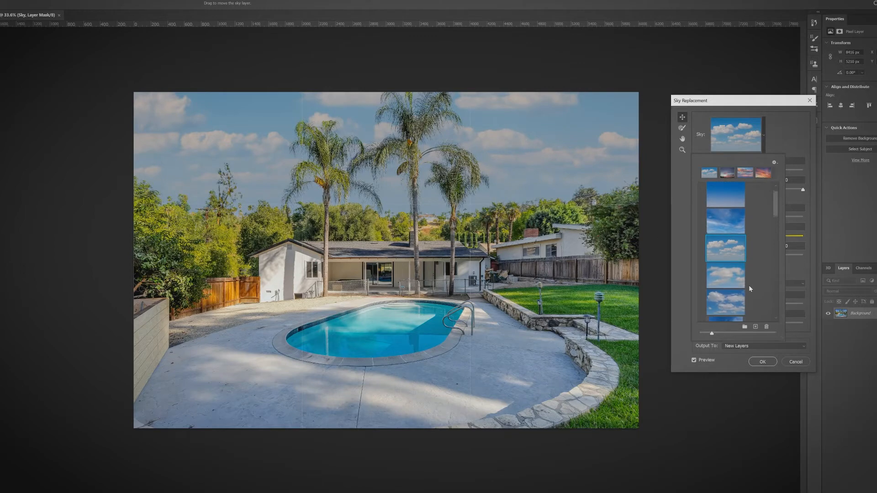
scroll(749, 285, "down", 5)
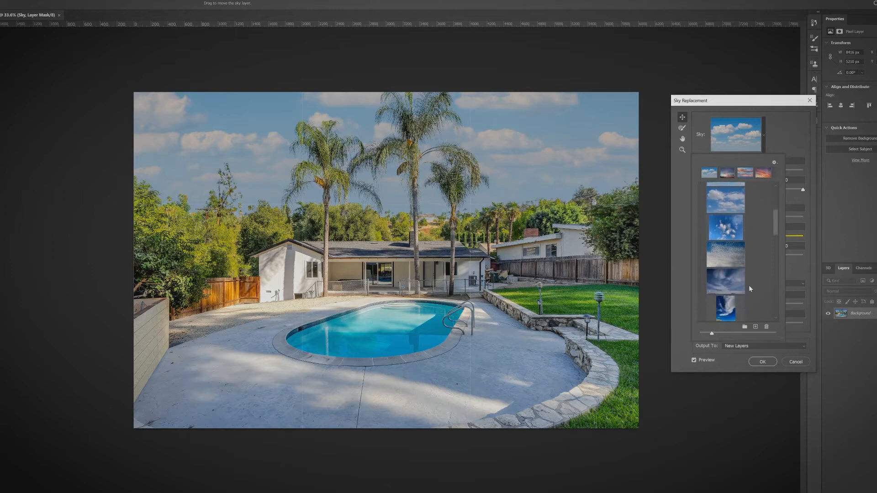
scroll(749, 286, "down", 6)
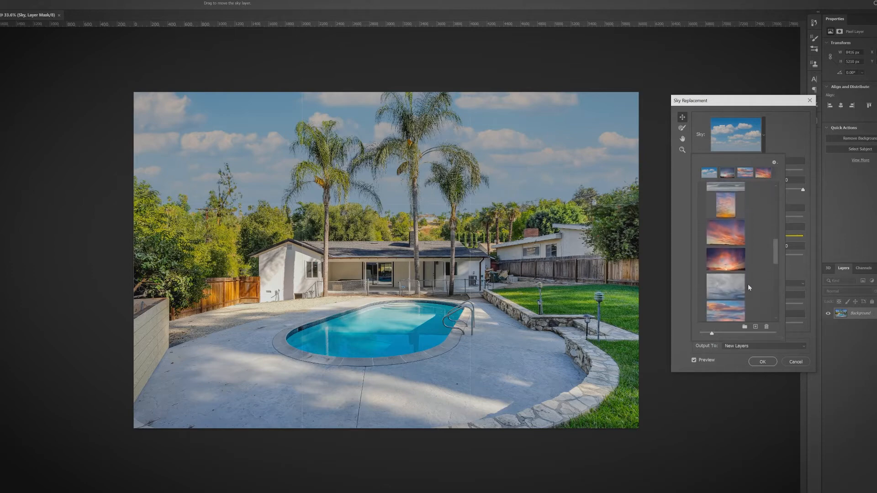
scroll(748, 287, "down", 1)
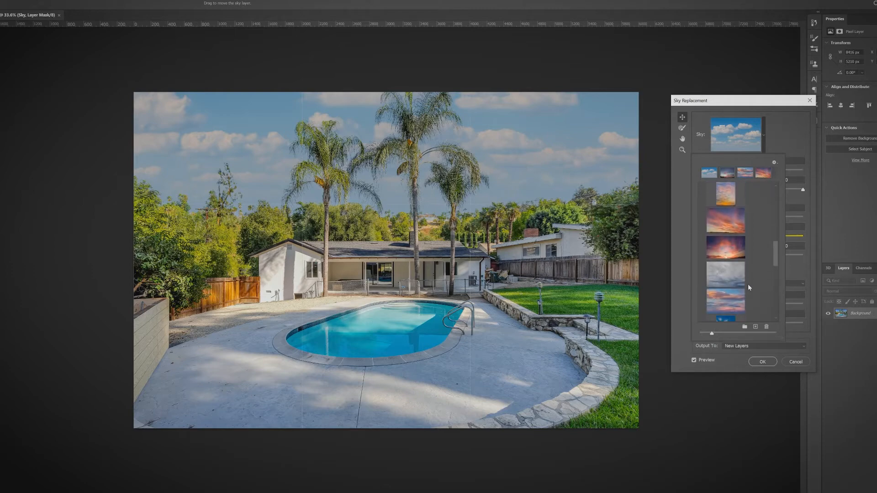
left_click(723, 295)
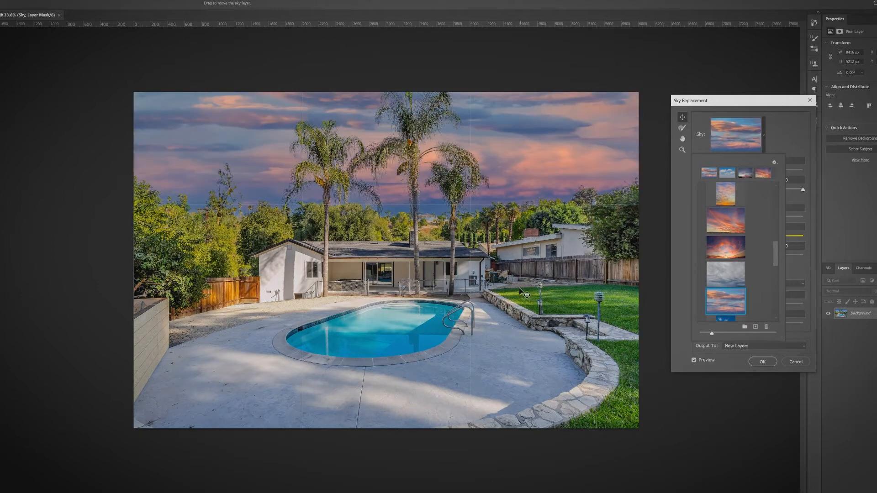
Step: Apply the sky preset with glowing orange clouds over a clearing blue sky, the third one in the Sunsets group
scroll(750, 267, "down", 2)
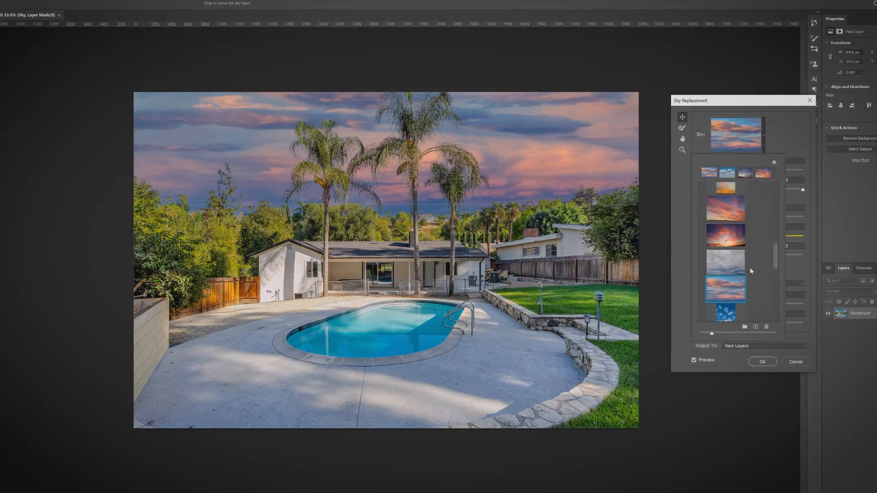
scroll(750, 268, "down", 3)
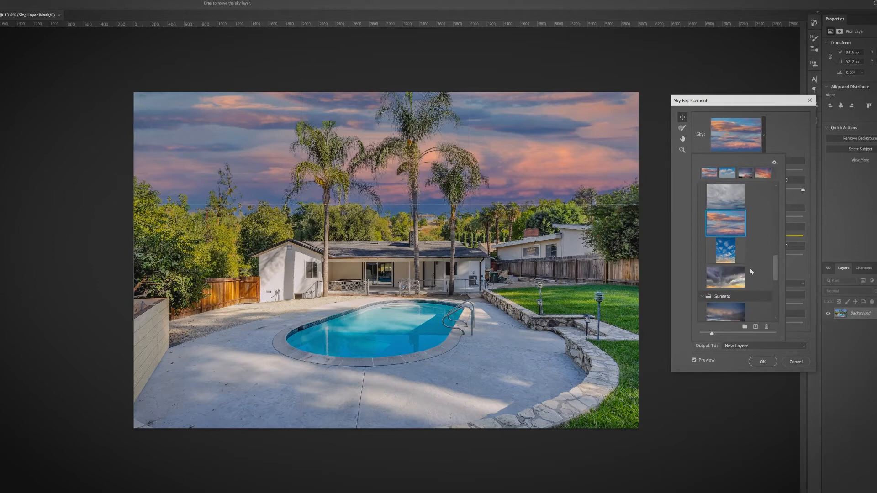
scroll(750, 268, "down", 3)
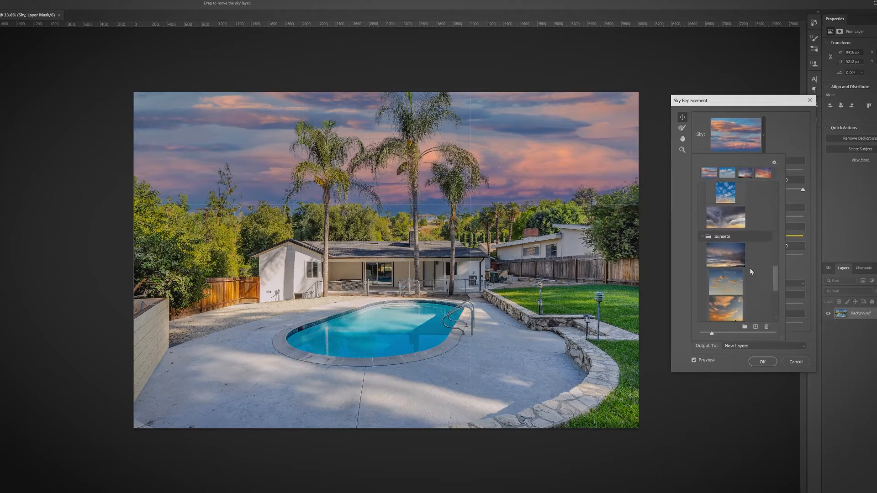
left_click(720, 301)
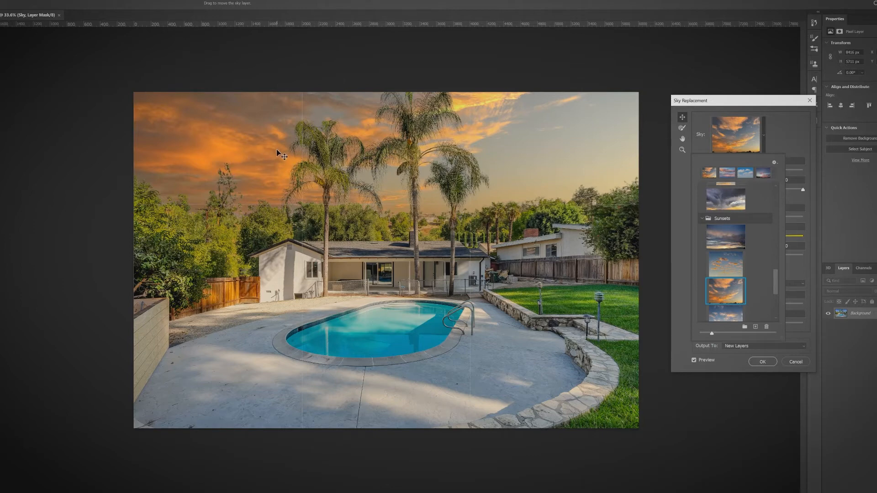
key("Escape")
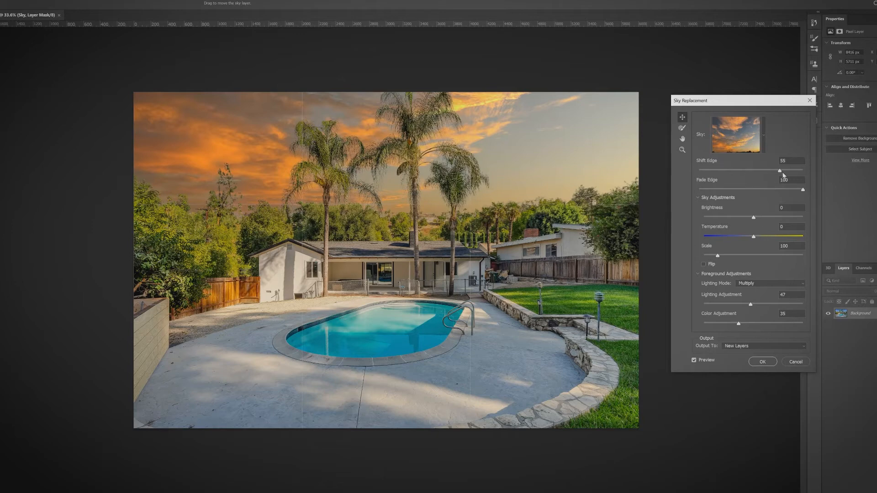
Step: Set Shift Edge to 70 and output the sky replacement to new layers
left_click_drag(781, 170, 788, 171)
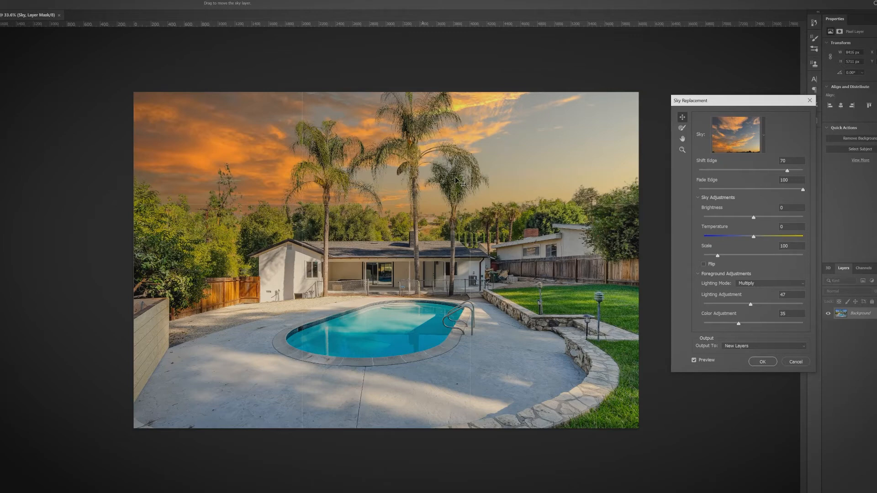
left_click(764, 363)
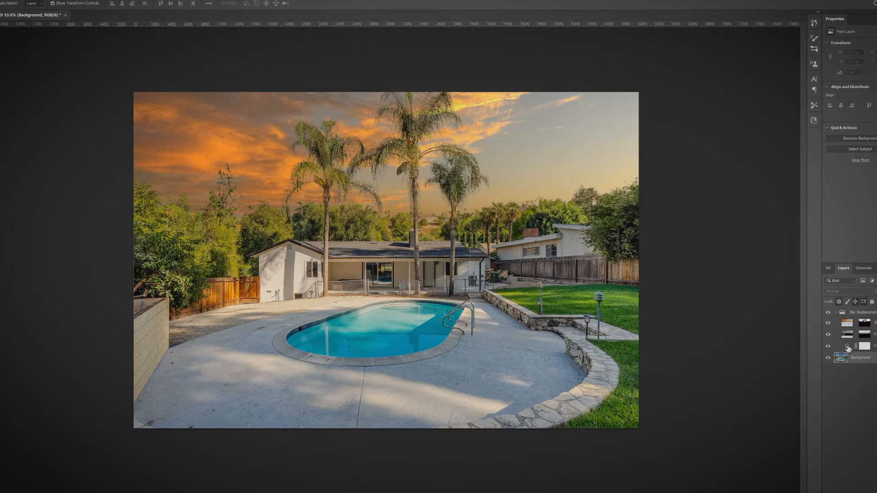
Step: View the Foreground Color layer's Curves settings and its mask in Select and Mask, leaving the mask unrefined
left_click(848, 347)
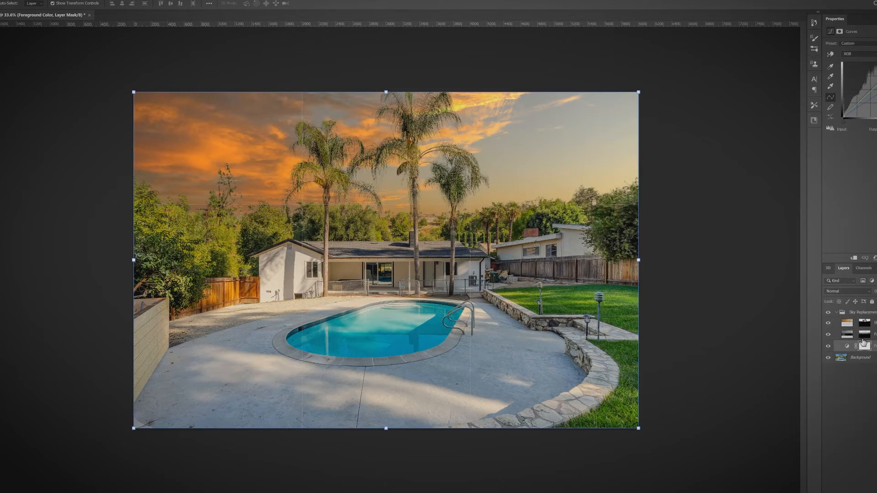
key("ctrl+alt+r")
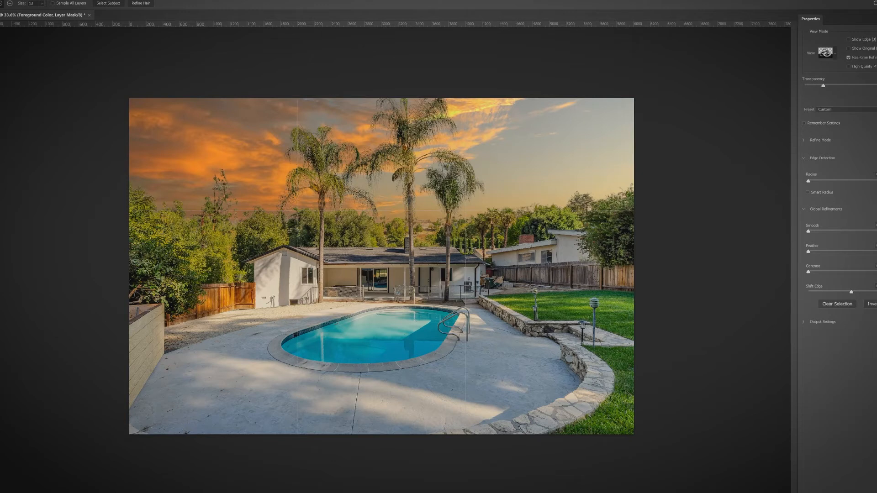
key("Escape")
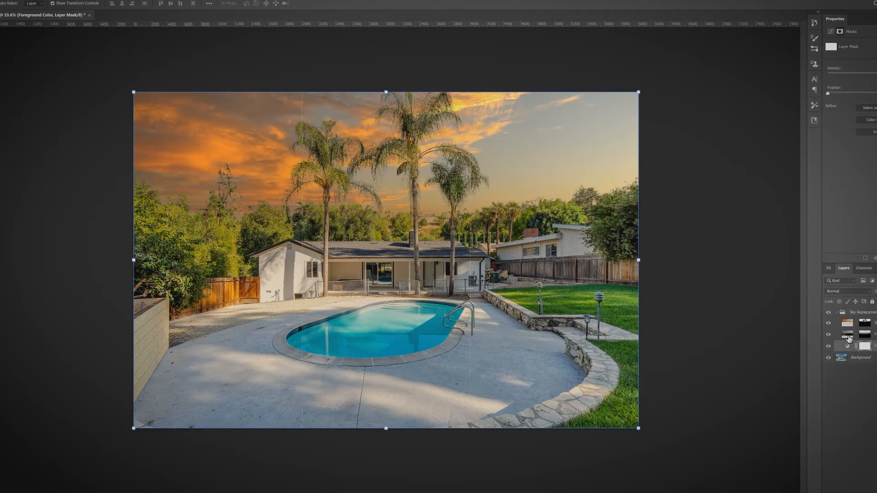